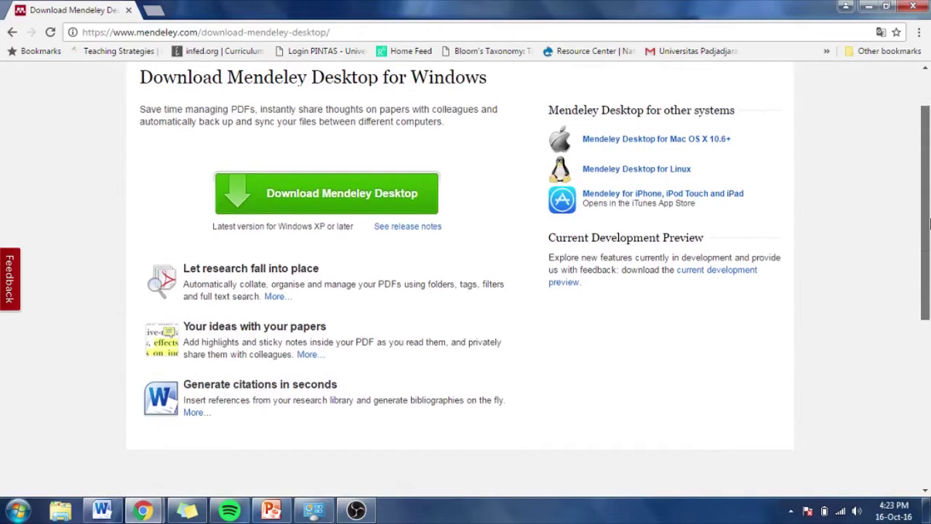
Download the Windows version of Mendeley Desktop from its download page.
drag(930, 225, 930, 227)
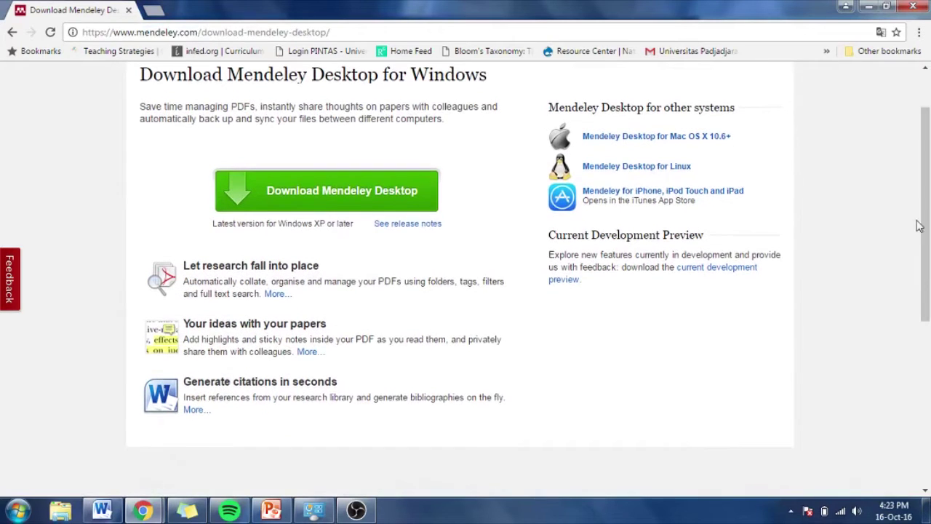
click(324, 186)
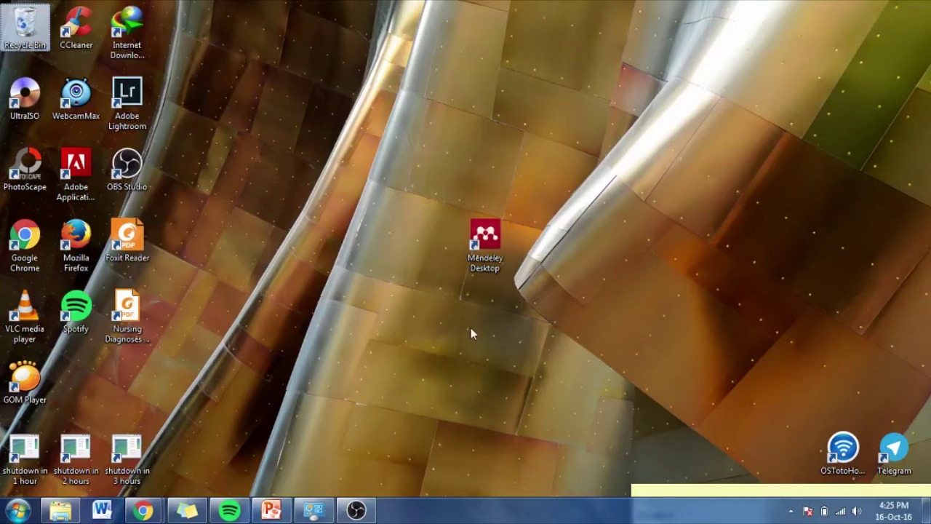
Launch Mendeley Desktop from the desktop shortcut and maximize its window.
double_click(483, 232)
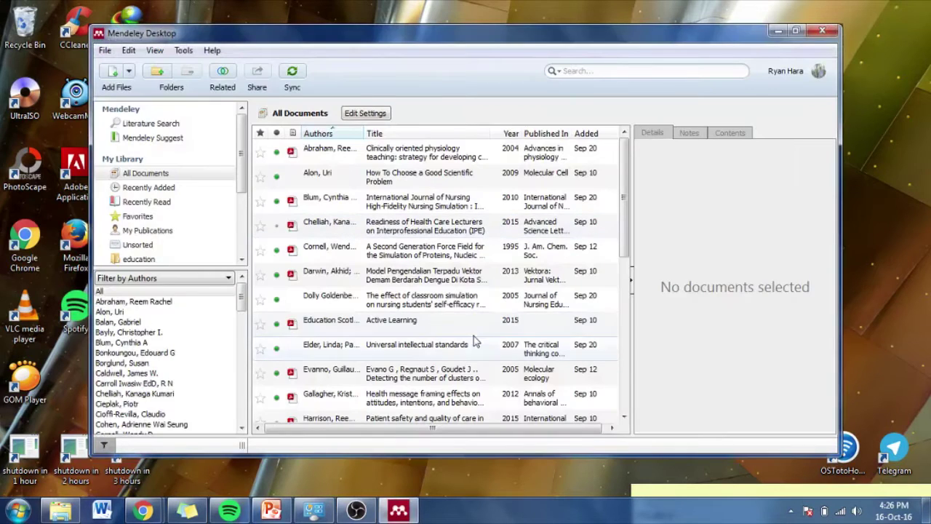
click(797, 32)
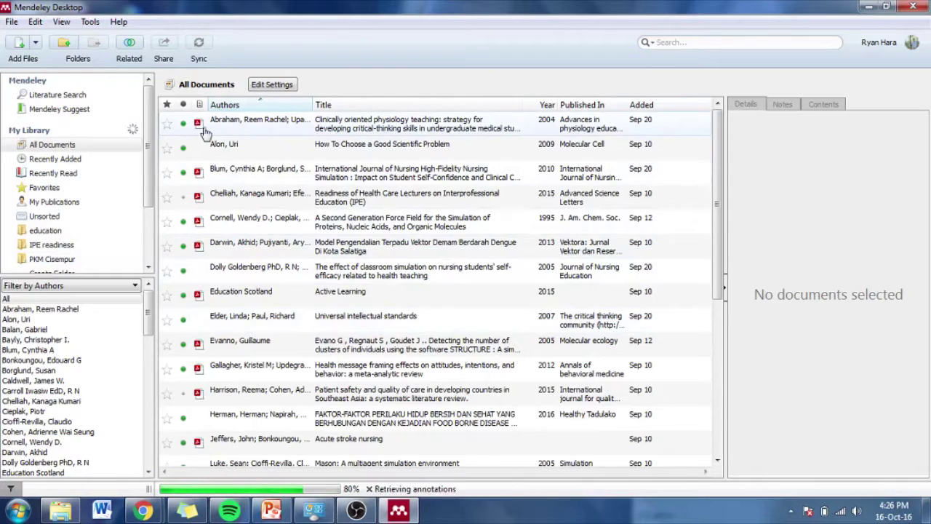
drag(148, 125, 117, 88)
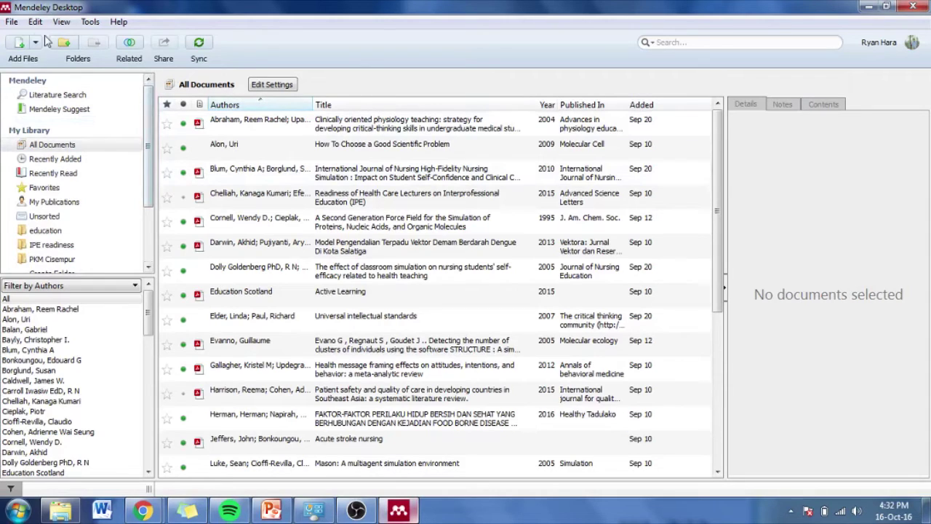
click(11, 22)
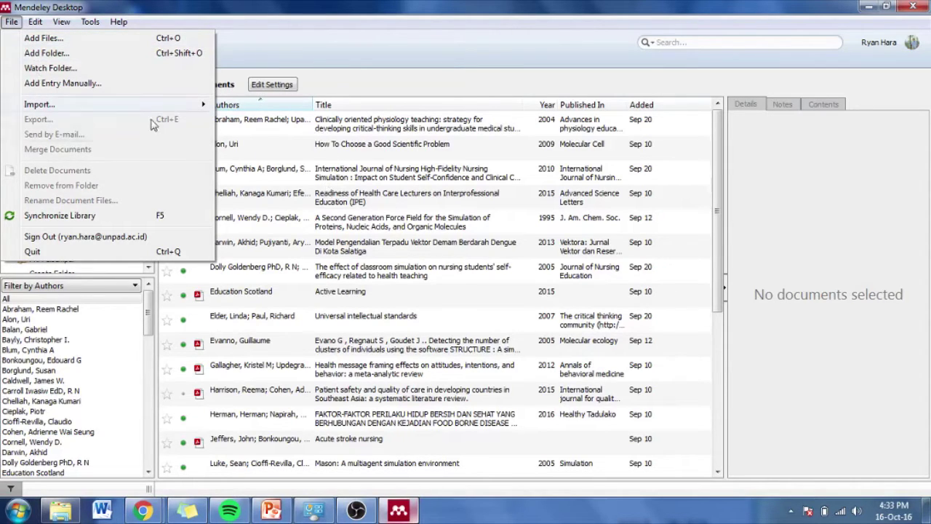
click(387, 85)
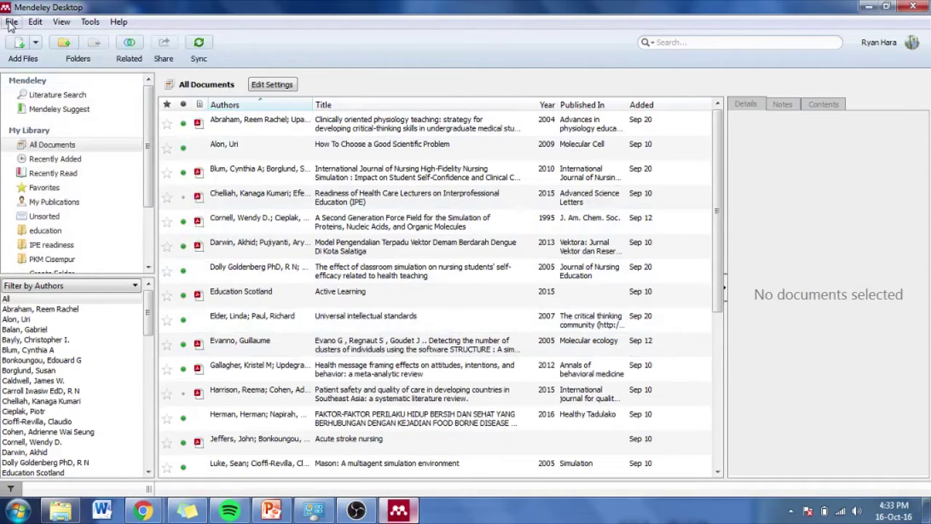
click(35, 21)
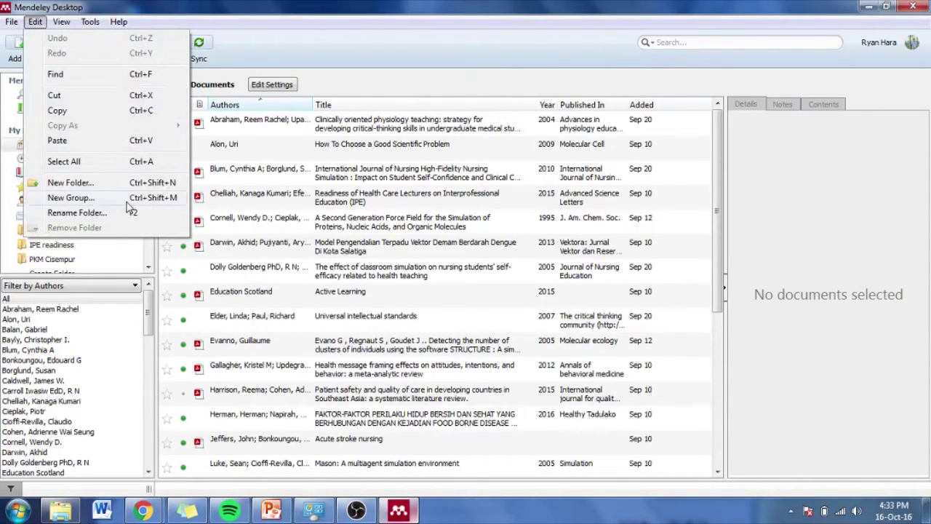
click(392, 82)
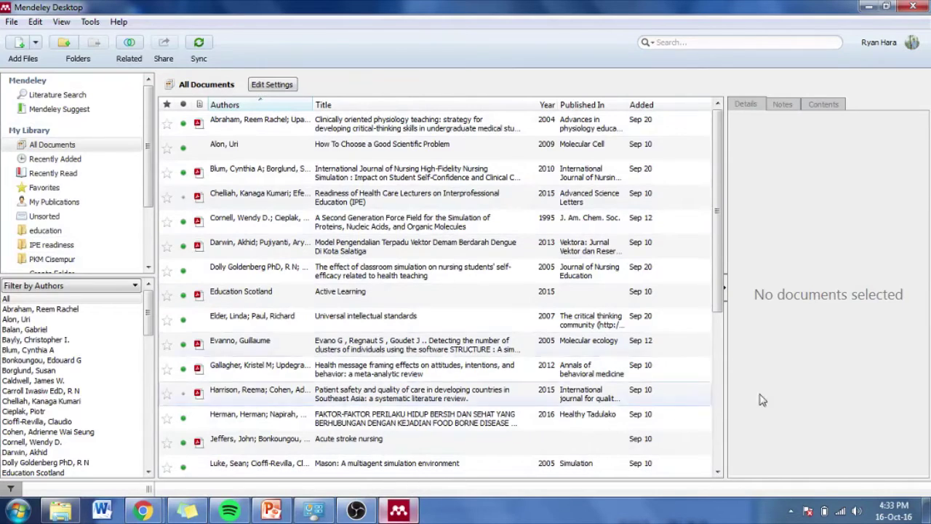
click(34, 27)
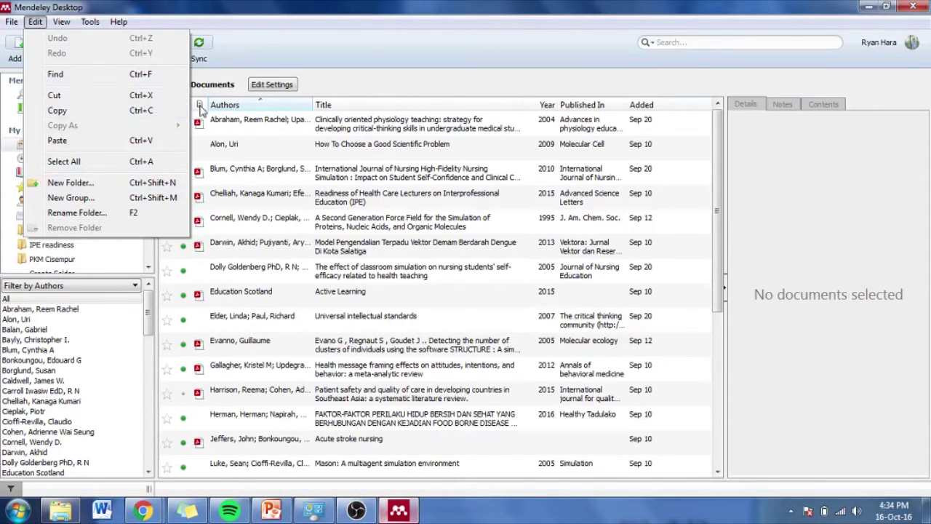
click(369, 46)
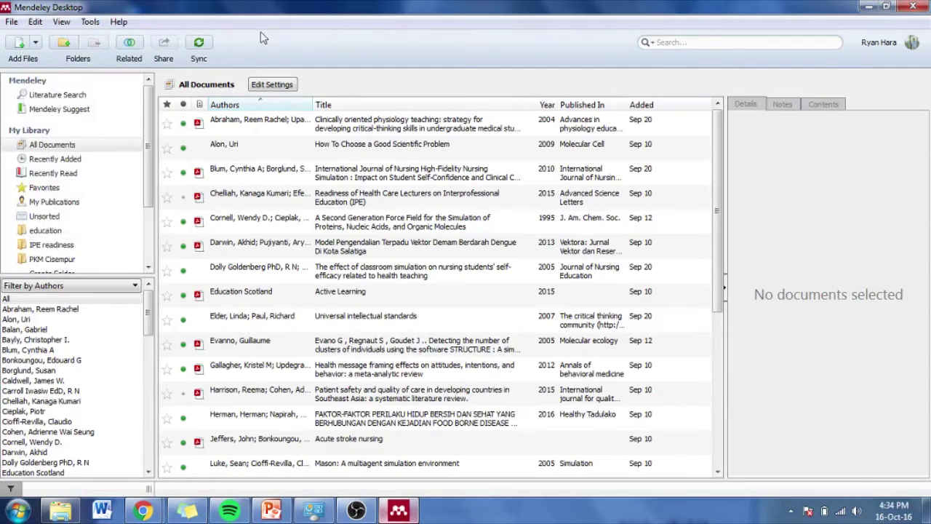
Compare the library's table and citations layouts, finishing with the documents displayed as citations.
click(61, 24)
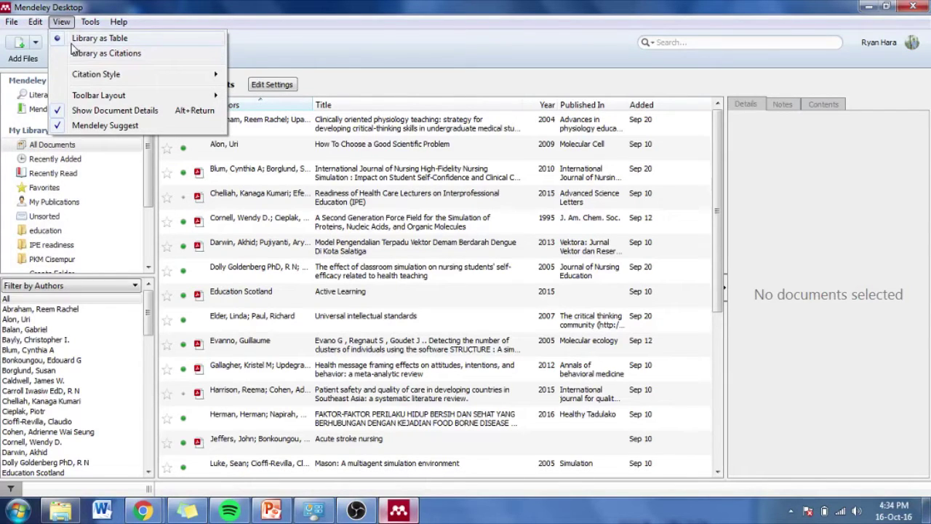
click(75, 42)
click(61, 23)
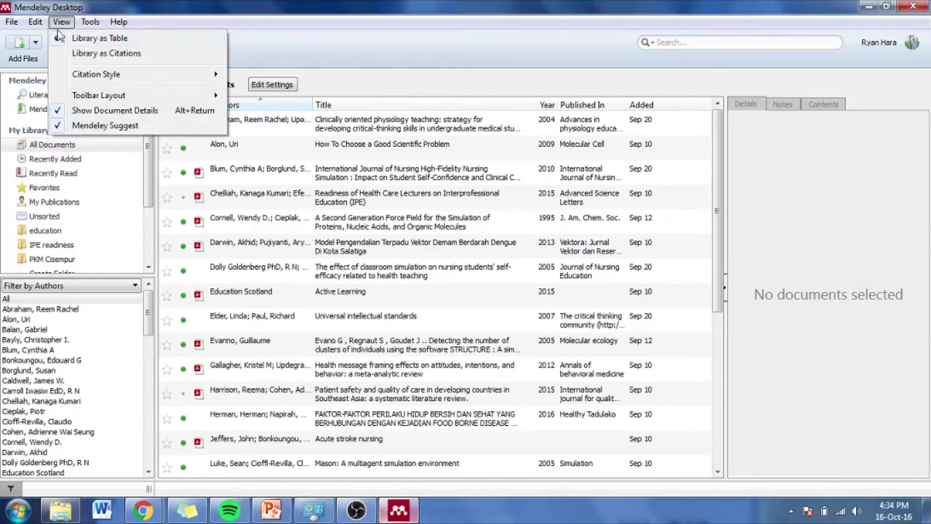
click(65, 58)
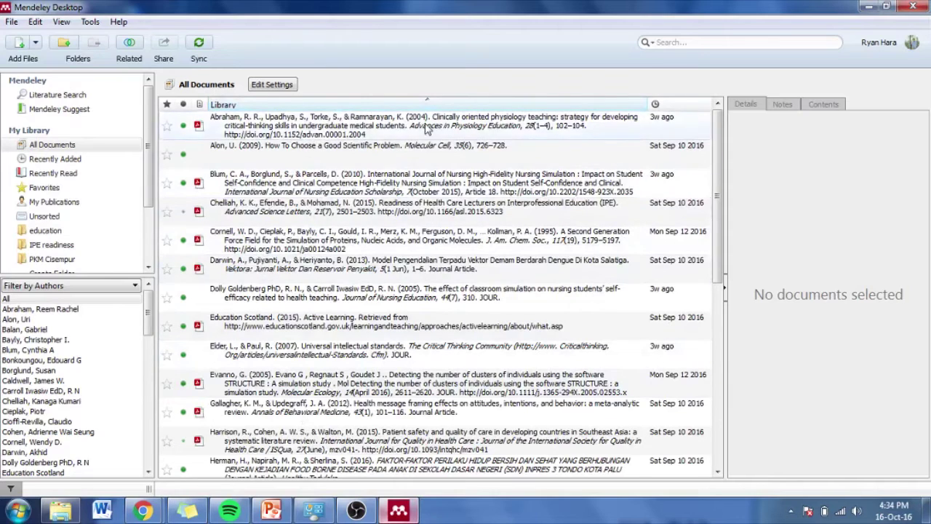
click(61, 22)
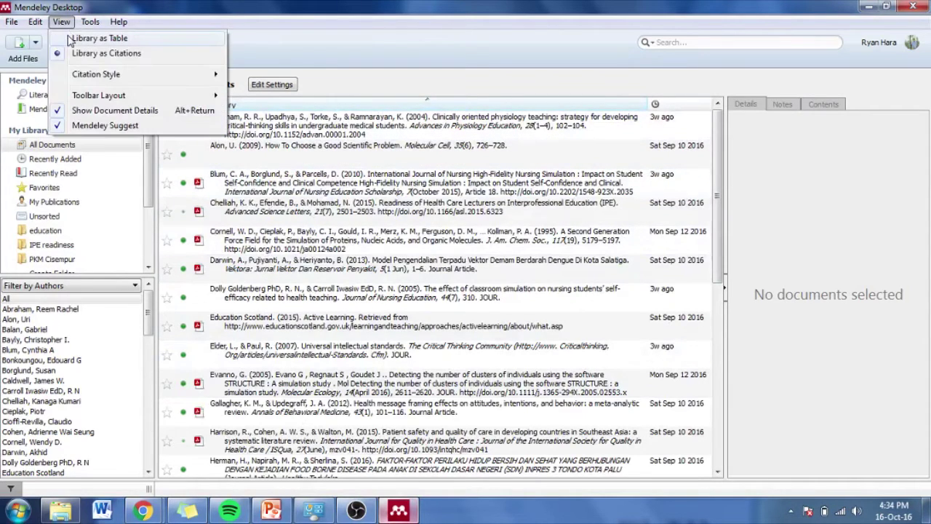
click(99, 38)
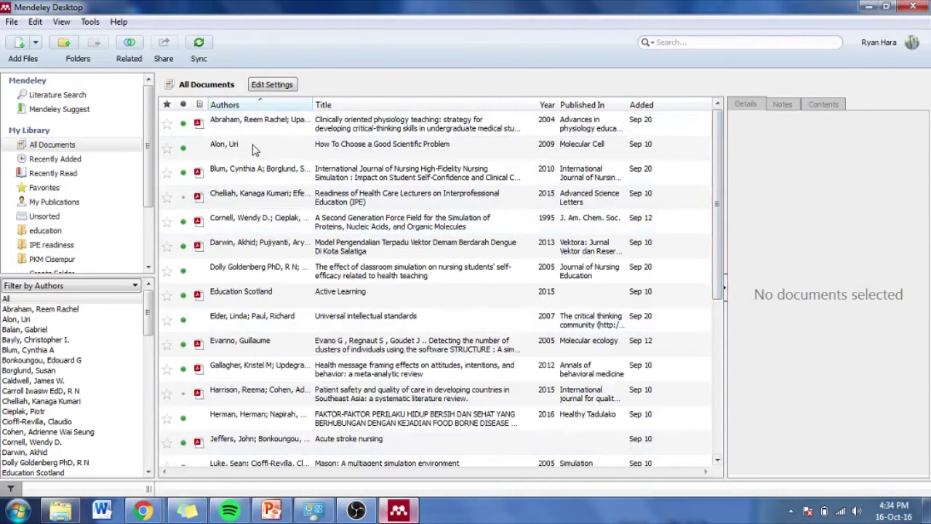
click(63, 22)
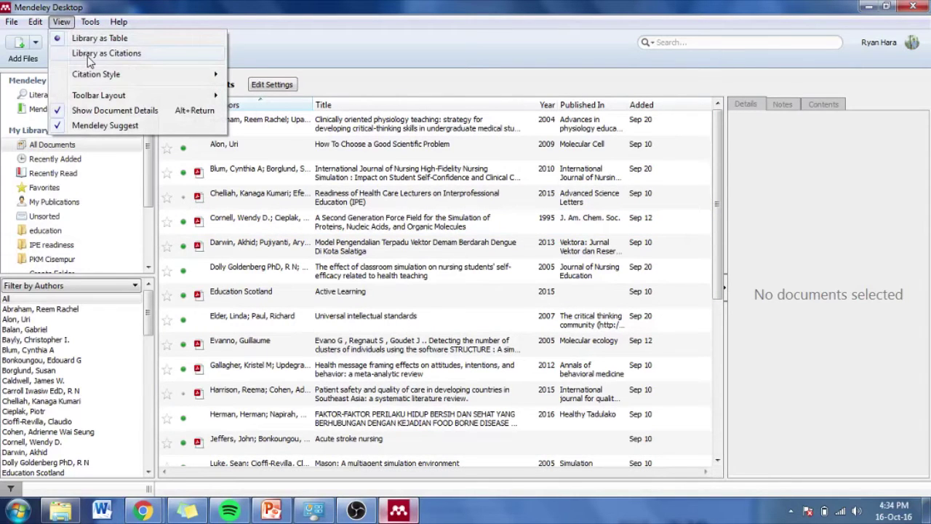
click(89, 55)
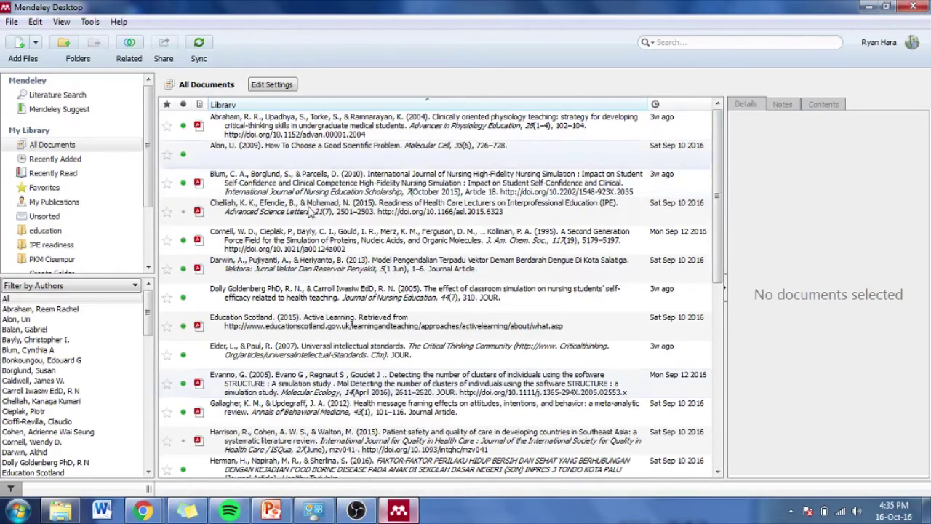
Examine the Document Details, File Organizer, Watched Folders, BibTeX, Zotero and Connection settings in the program options, and close them without changes.
click(89, 22)
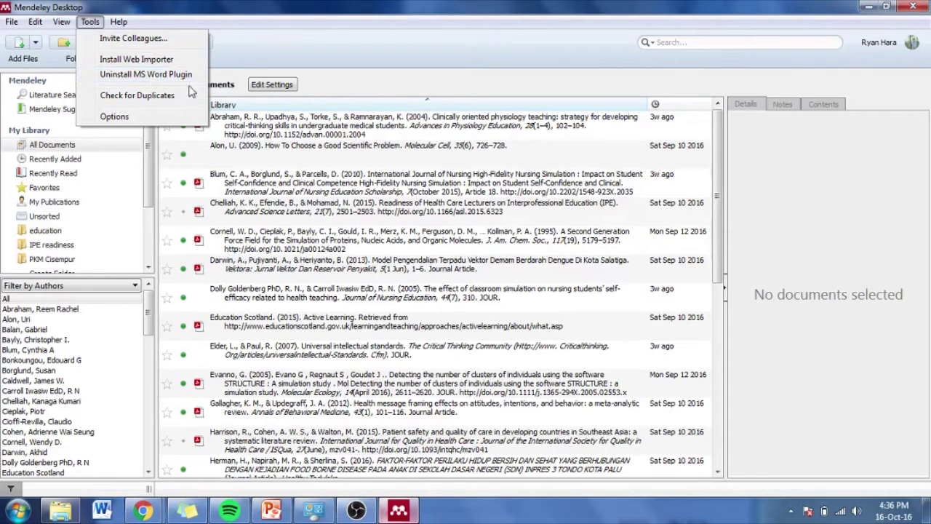
click(142, 115)
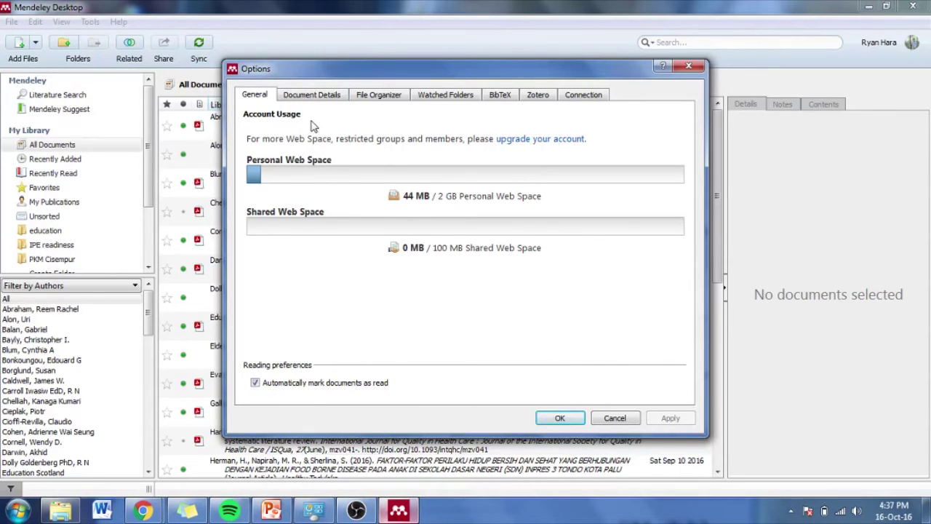
click(317, 96)
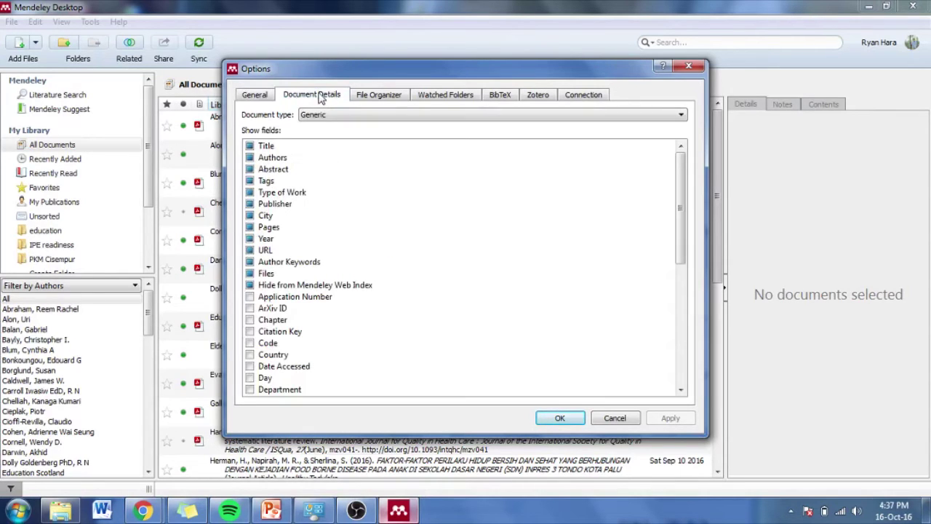
click(378, 98)
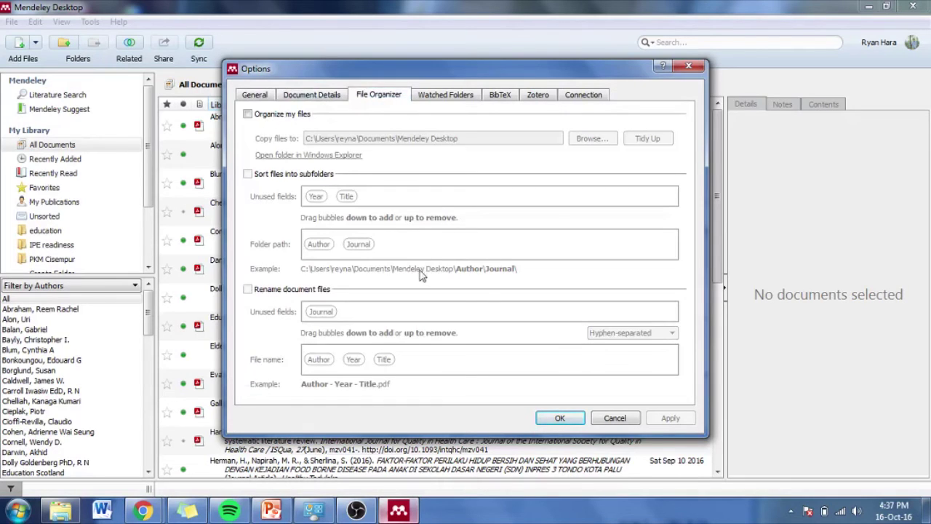
click(460, 99)
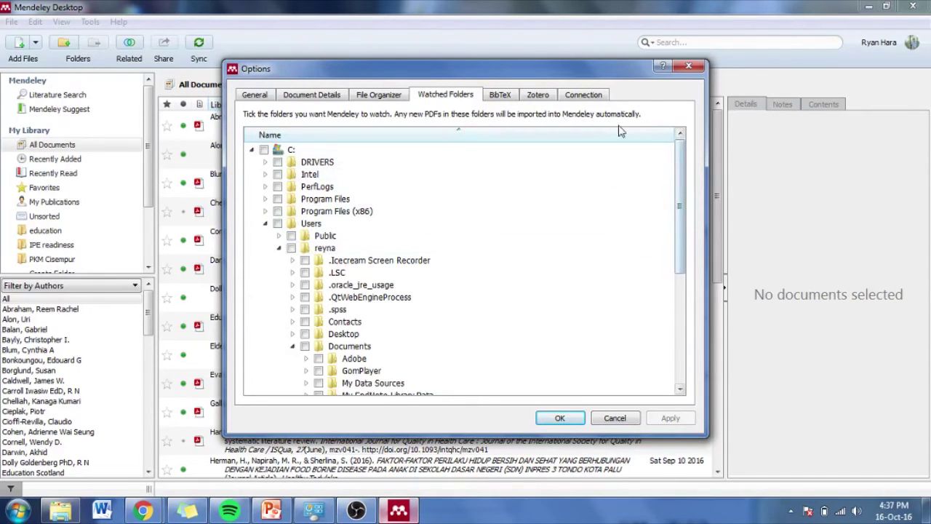
click(495, 98)
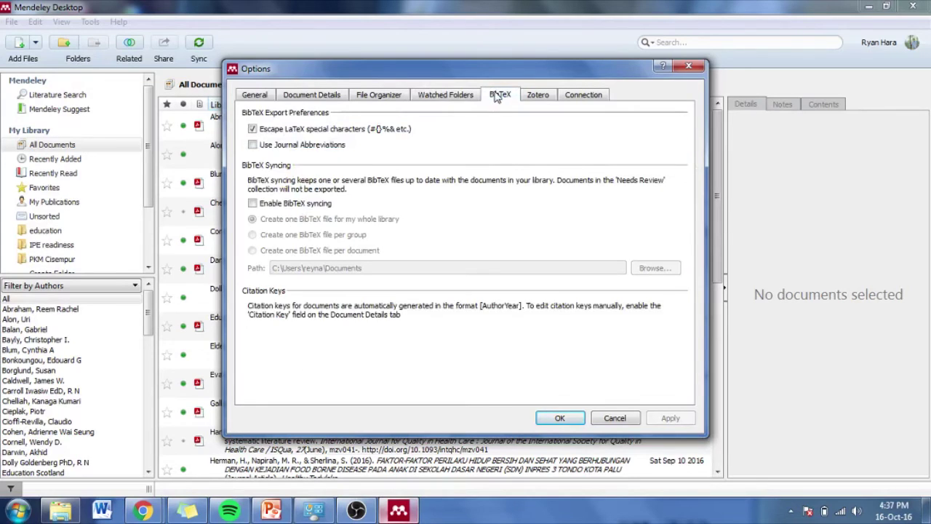
click(544, 97)
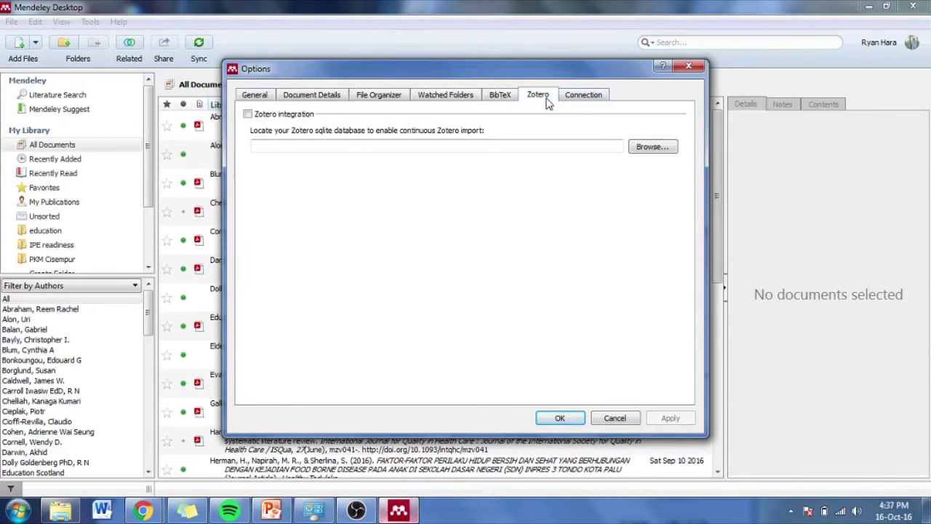
click(572, 102)
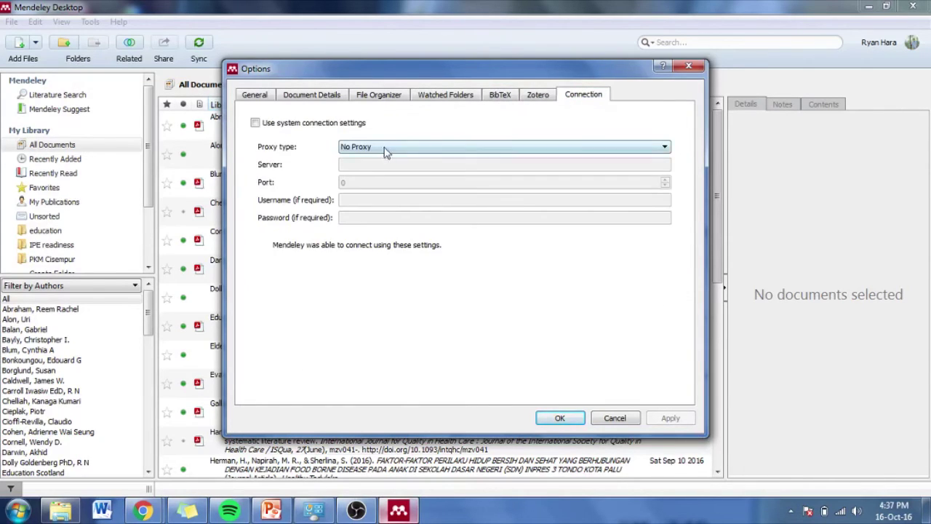
click(615, 418)
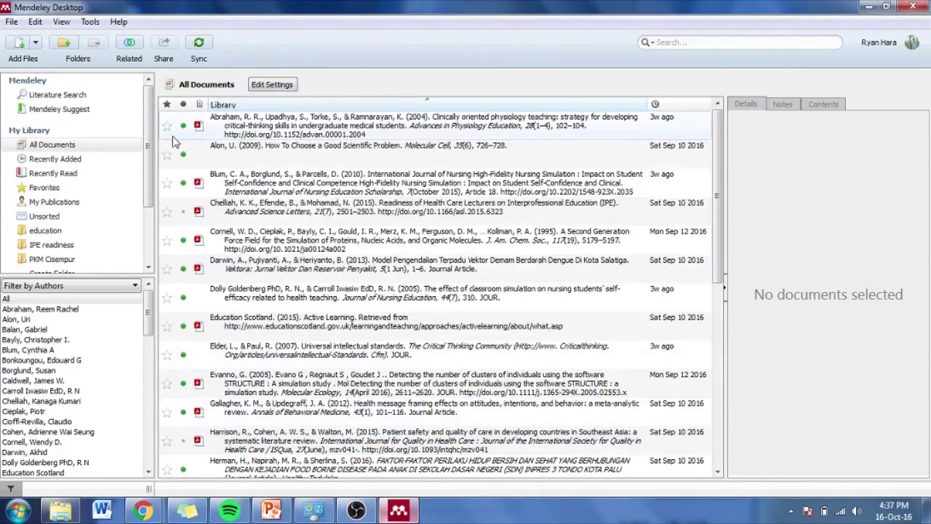
click(119, 22)
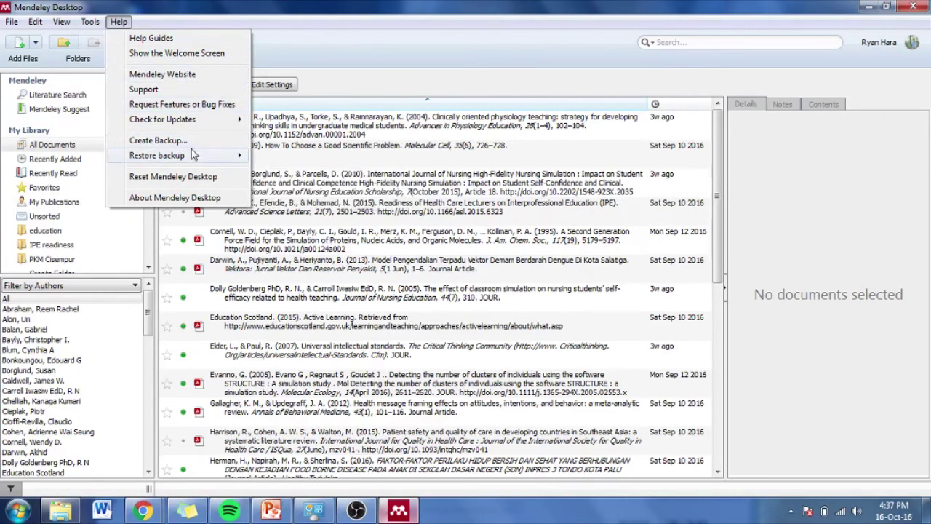
mouse_move(192, 160)
mouse_move(205, 124)
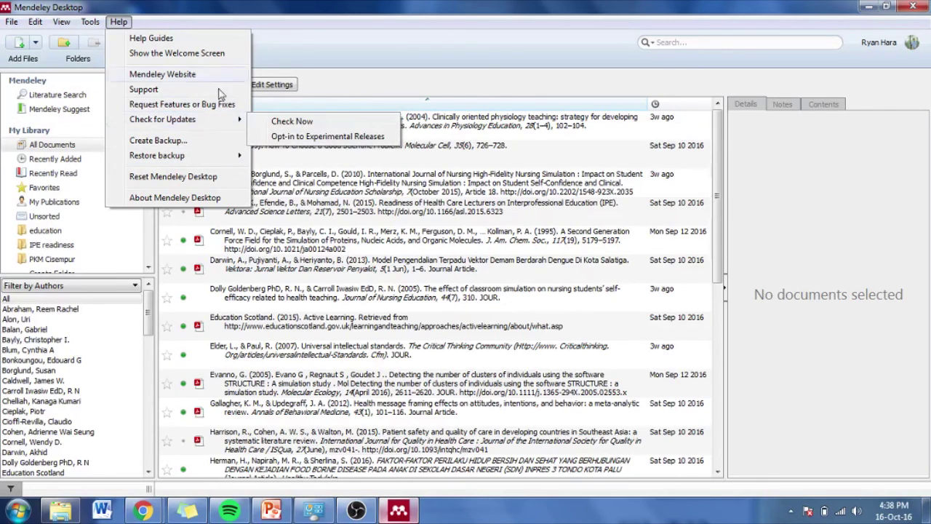
click(374, 37)
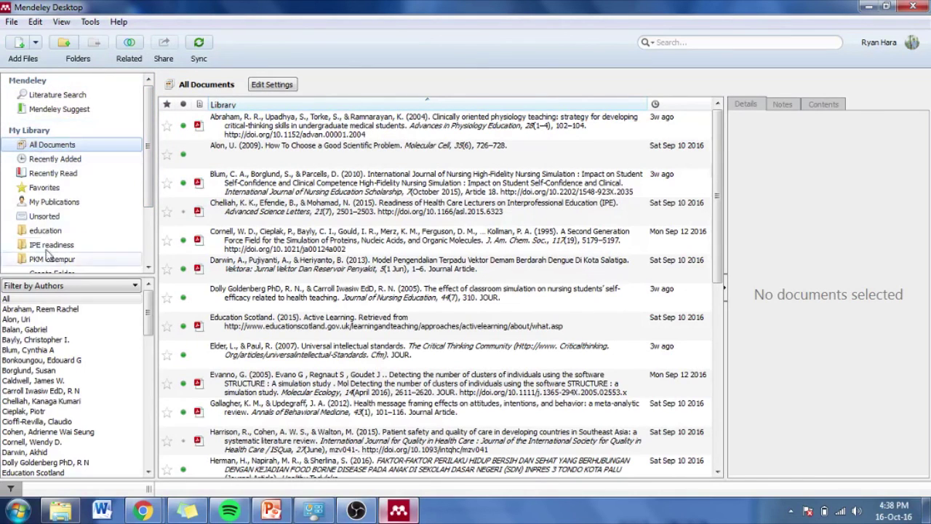
Open Literature Search for Mendeley's catalog of academic literature.
click(58, 96)
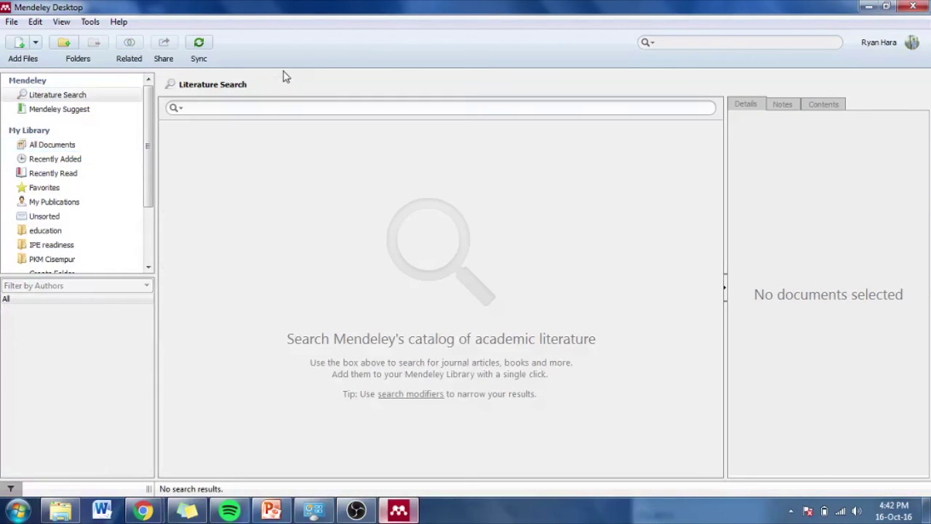